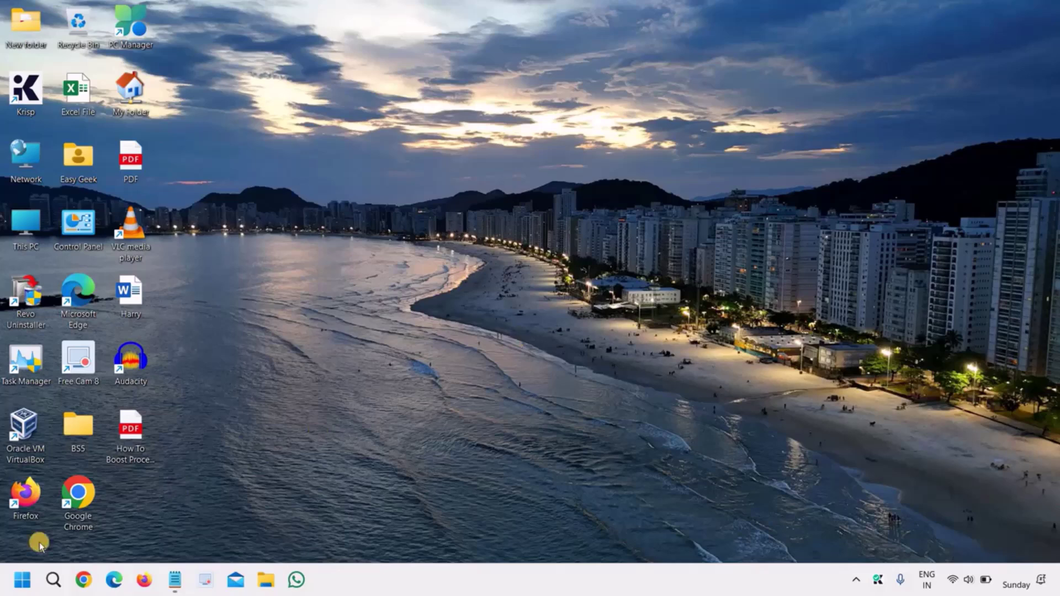
# Open the Camera page of the Windows privacy settings and review which apps and desktop apps may access the camera
pyautogui.rightClick(22, 583)
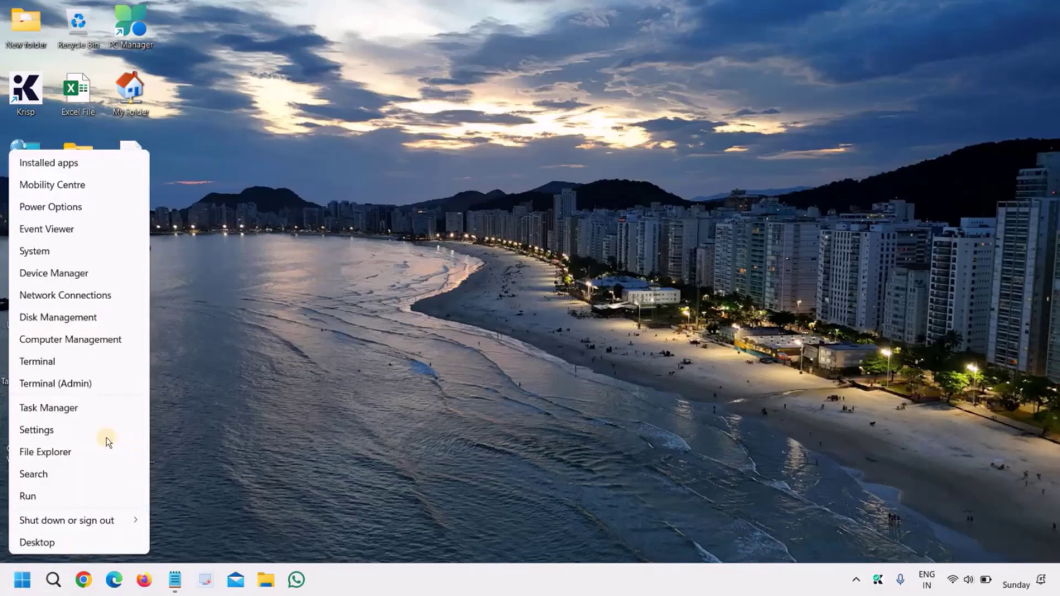
pyautogui.click(84, 433)
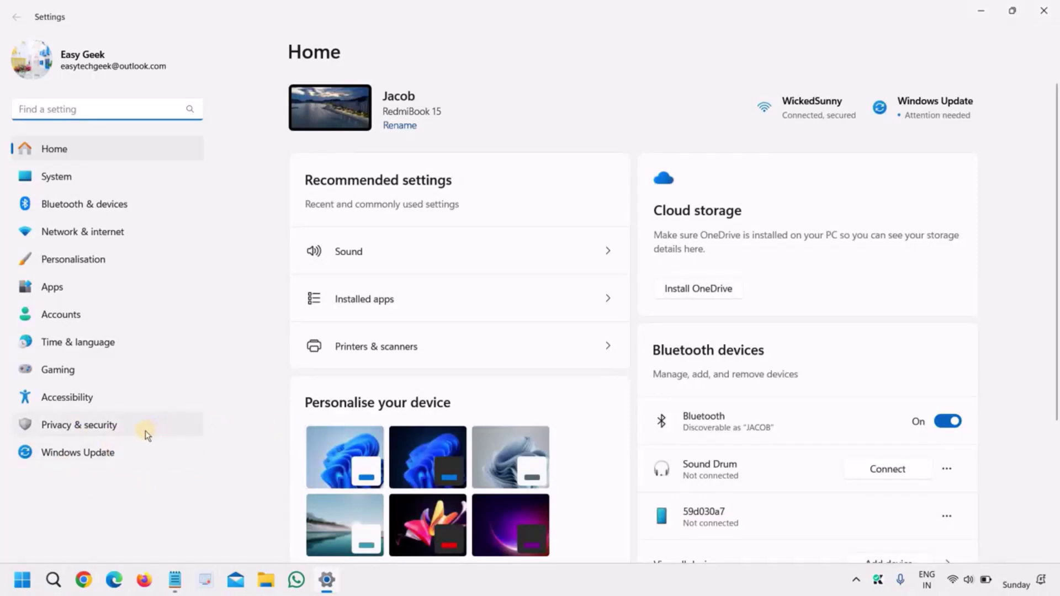
pyautogui.click(101, 431)
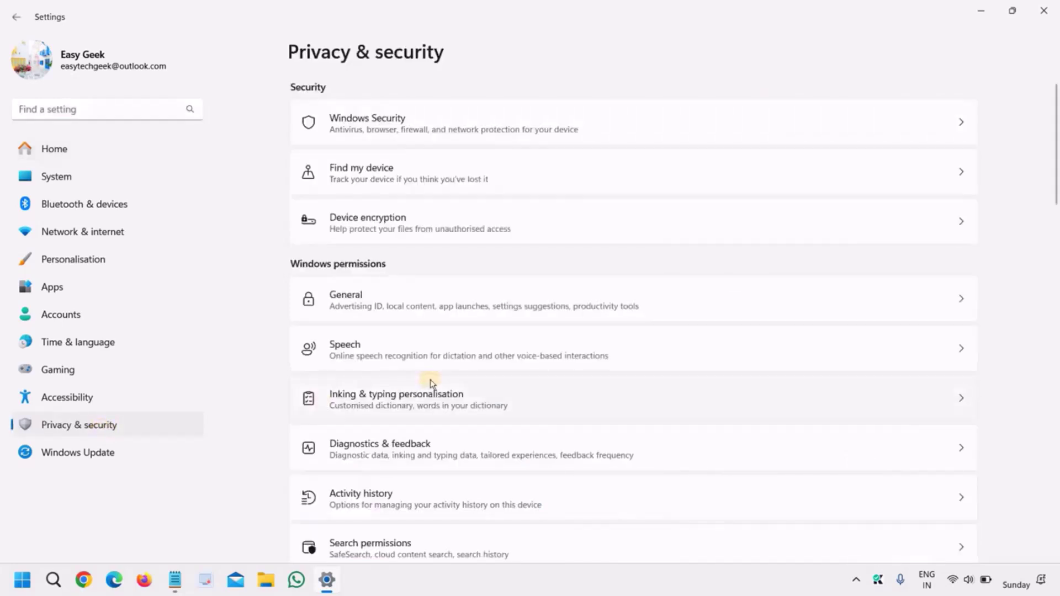
pyautogui.scroll(-5, 431, 382)
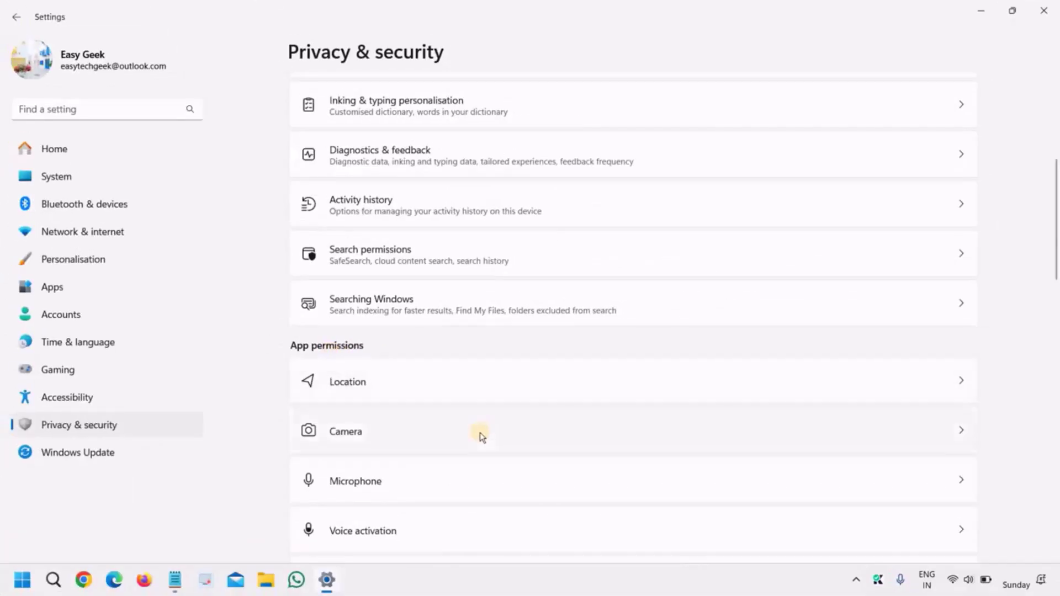
pyautogui.click(492, 437)
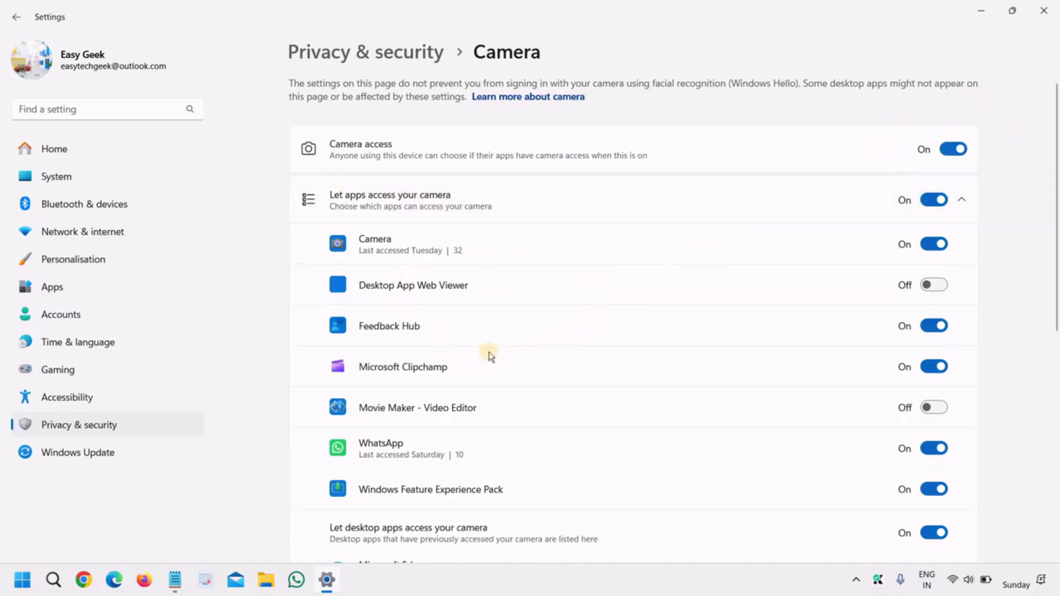
pyautogui.scroll(-4, 446, 479)
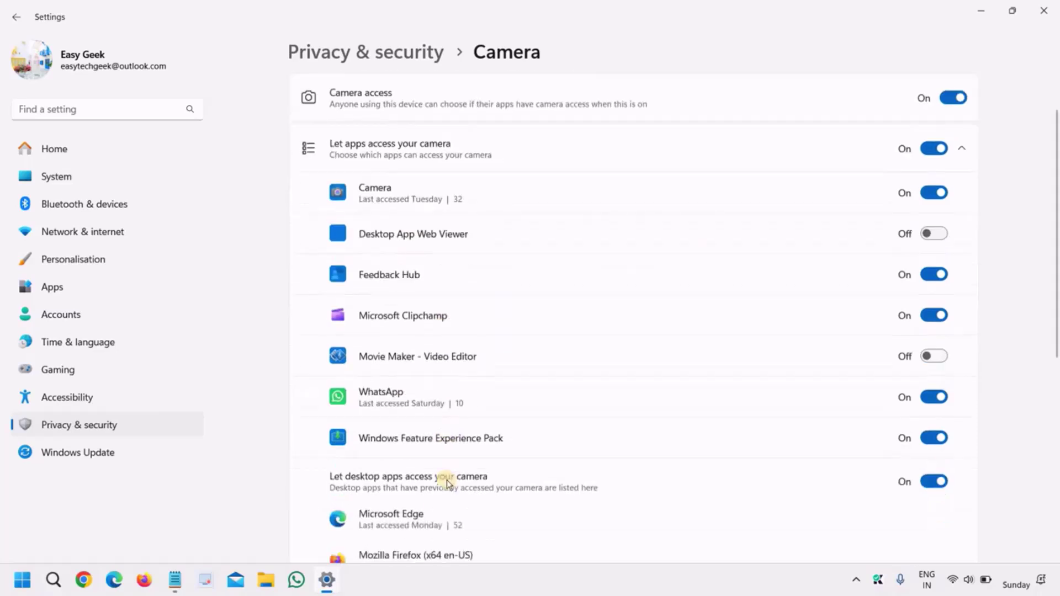
pyautogui.scroll(4, 571, 244)
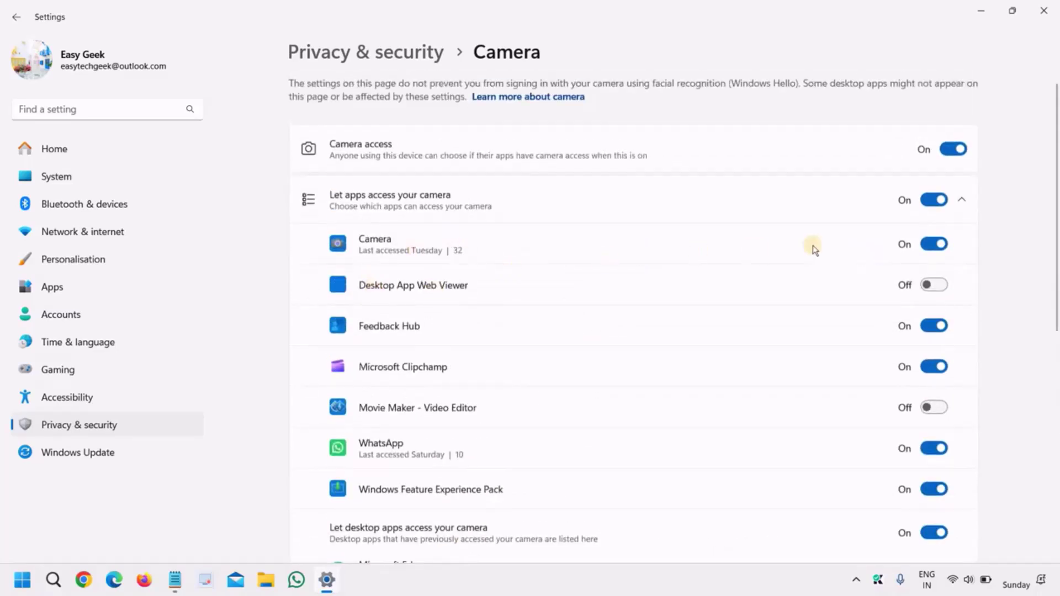
pyautogui.scroll(-4, 489, 473)
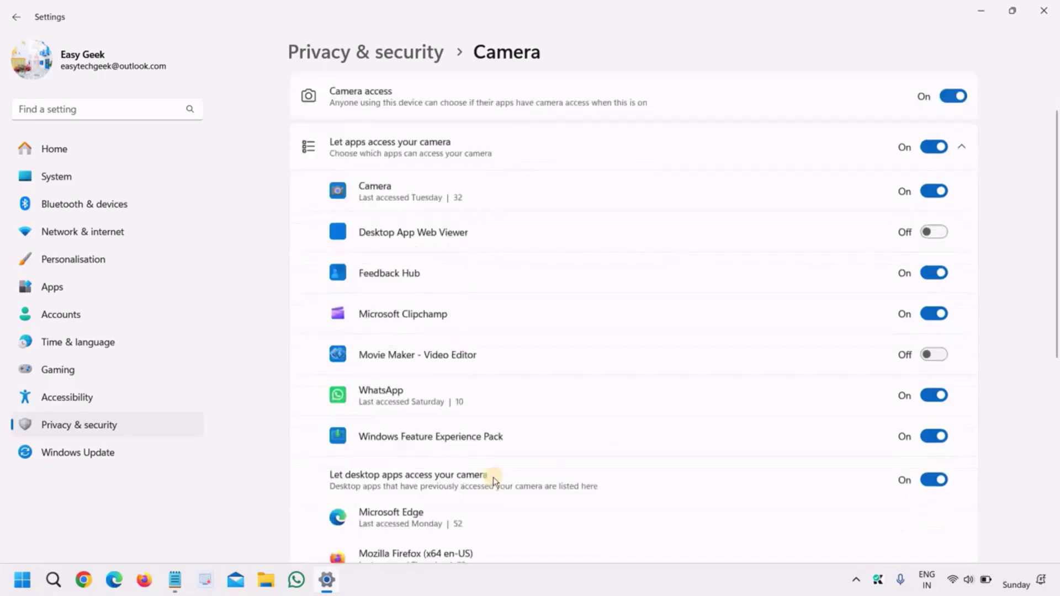
pyautogui.scroll(-4, 463, 482)
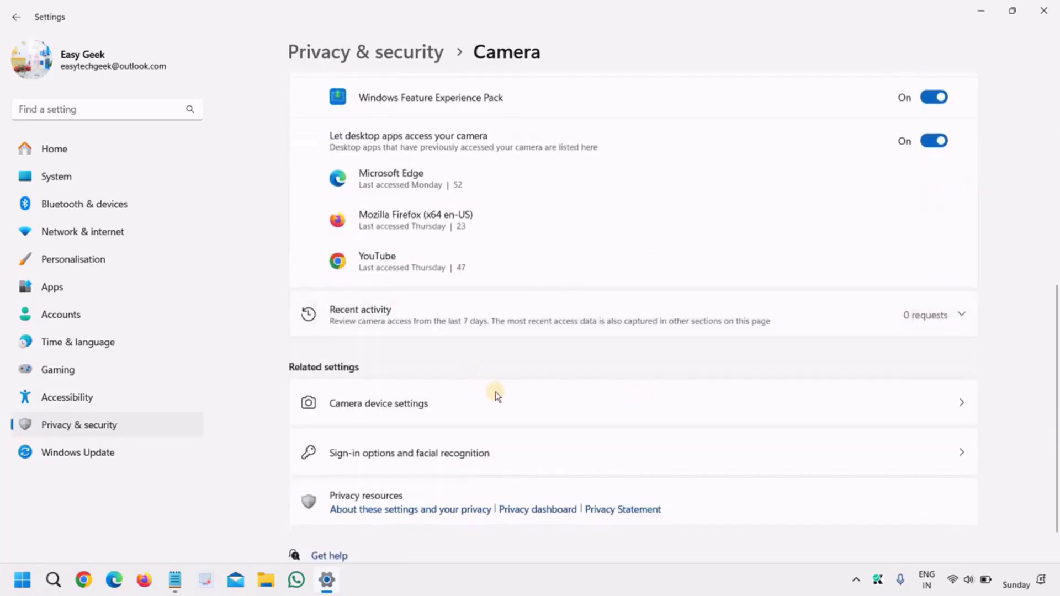
# Check the connected cameras in the camera device settings, go back to the camera privacy settings, and close Settings
pyautogui.click(738, 405)
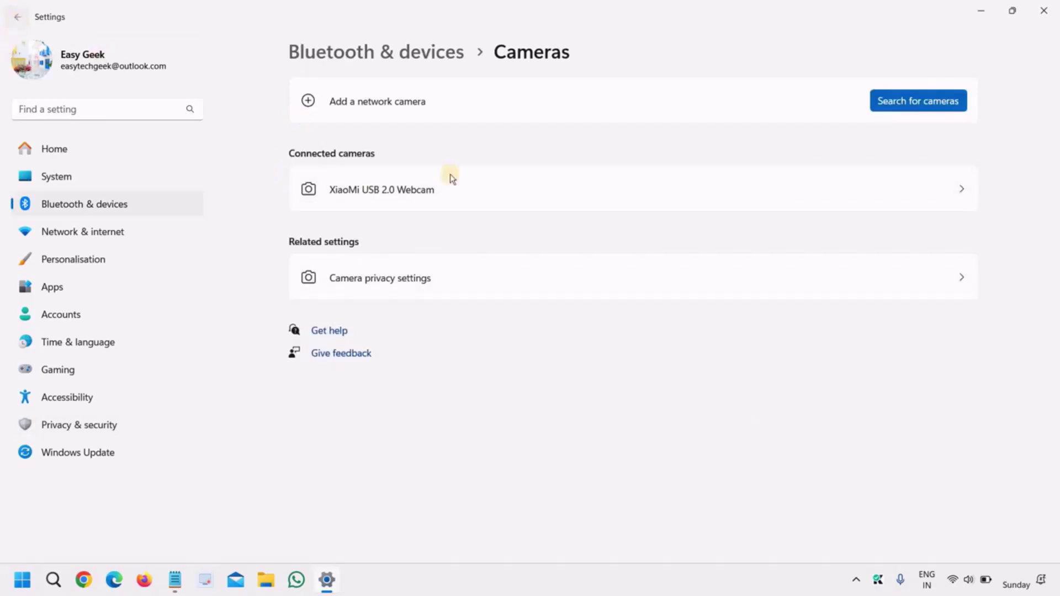
pyautogui.click(555, 278)
pyautogui.scroll(-3, 584, 502)
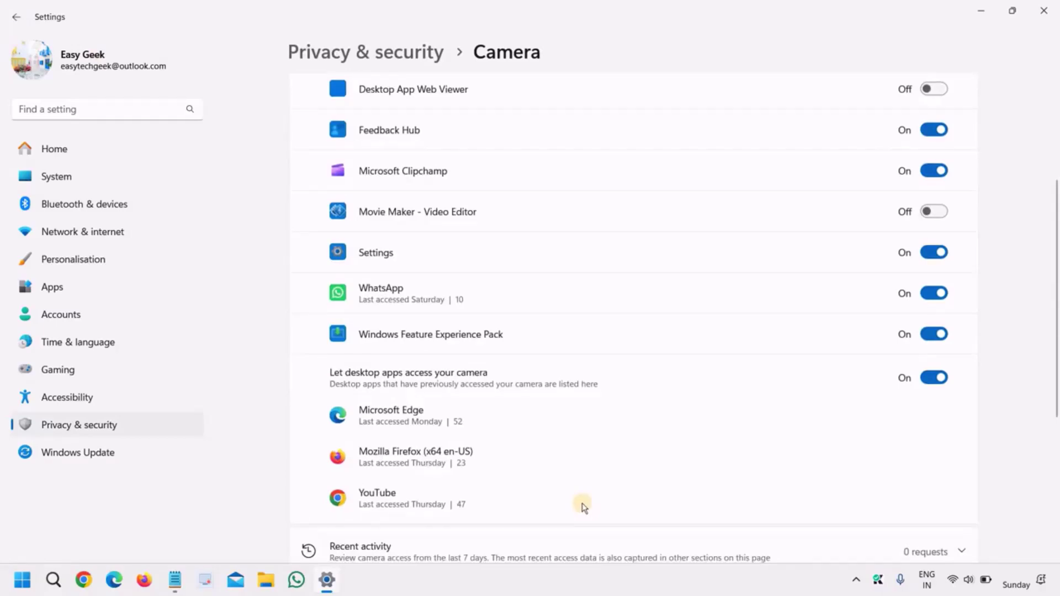
pyautogui.scroll(-5, 583, 506)
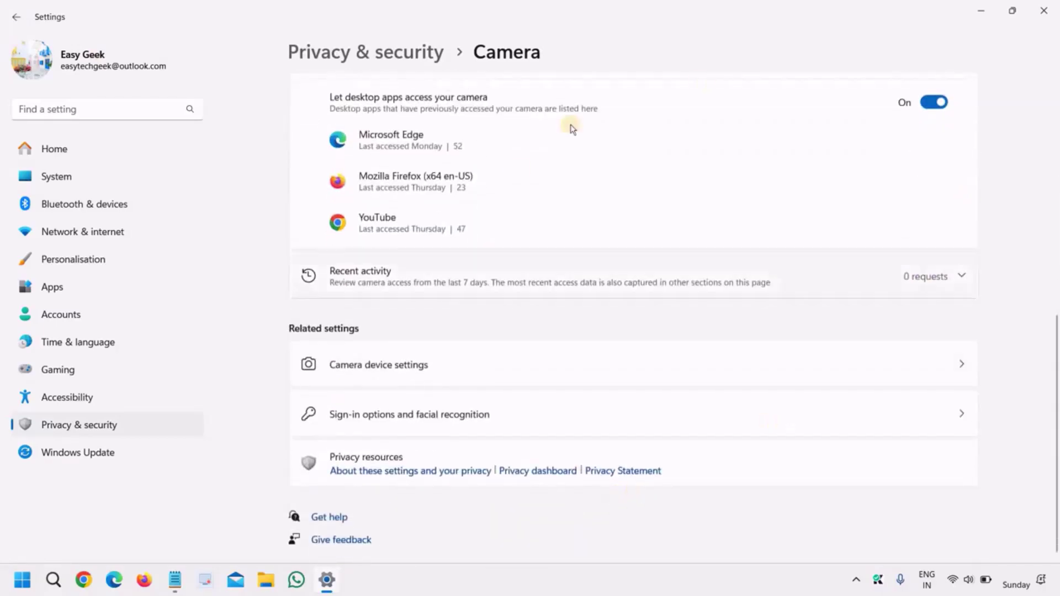
pyautogui.click(1045, 15)
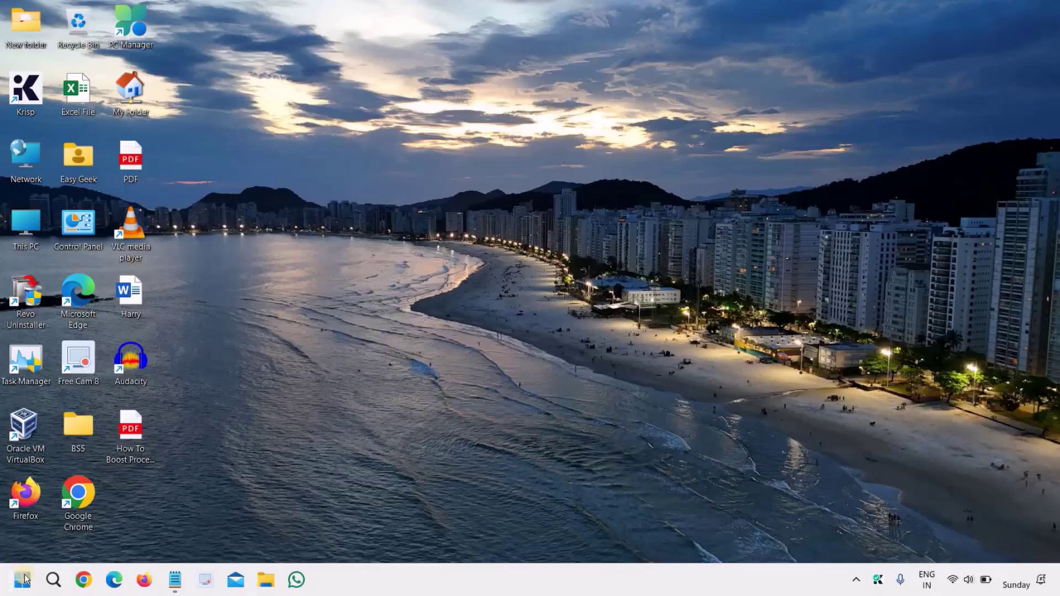
# In Device Manager, update the driver of the XiaoMi USB 2.0 Webcam by searching automatically for drivers
pyautogui.rightClick(22, 583)
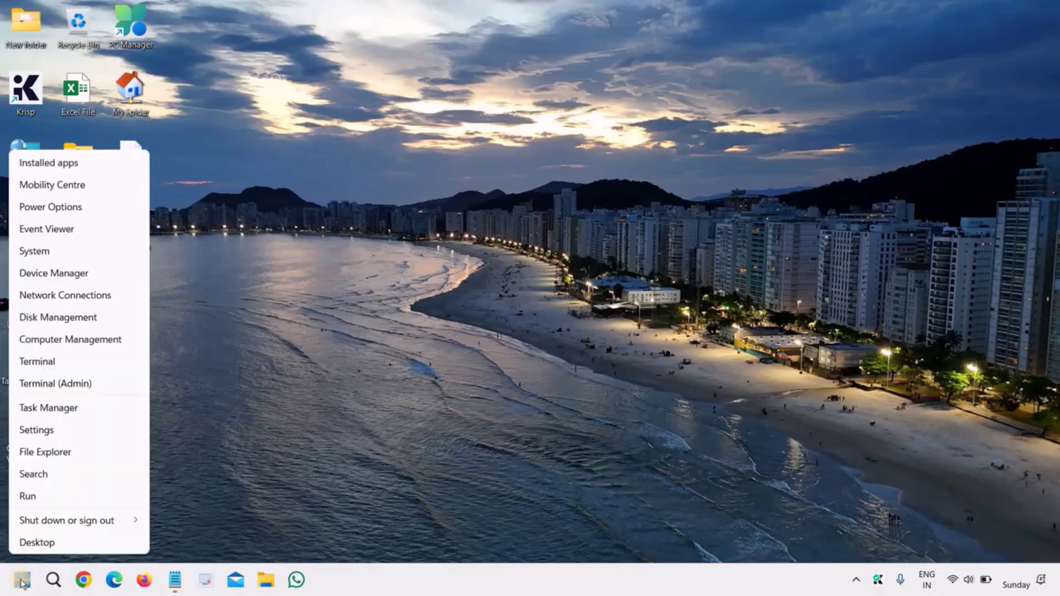
pyautogui.click(85, 276)
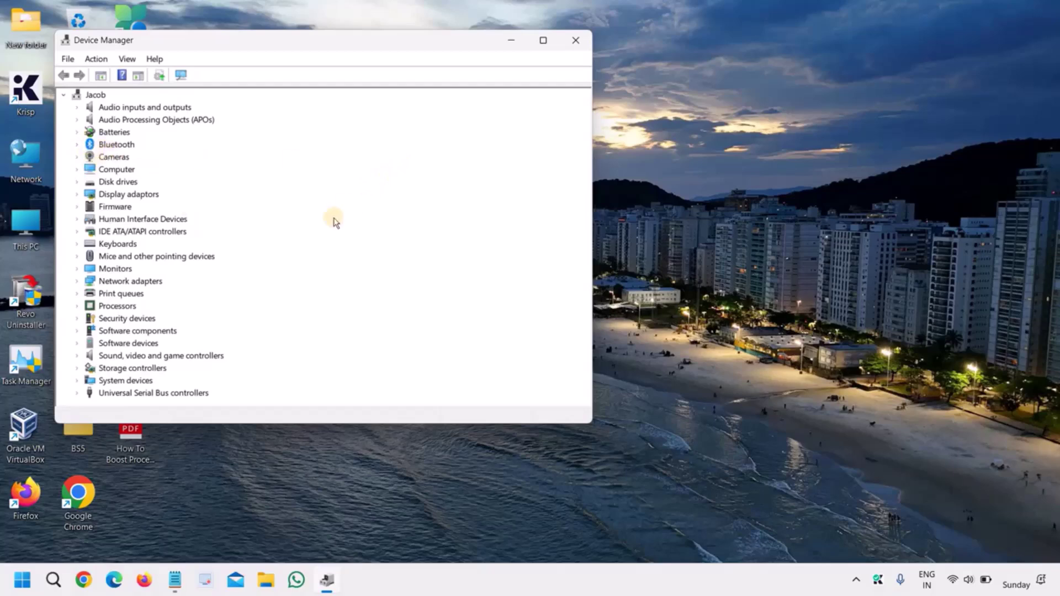
pyautogui.click(77, 159)
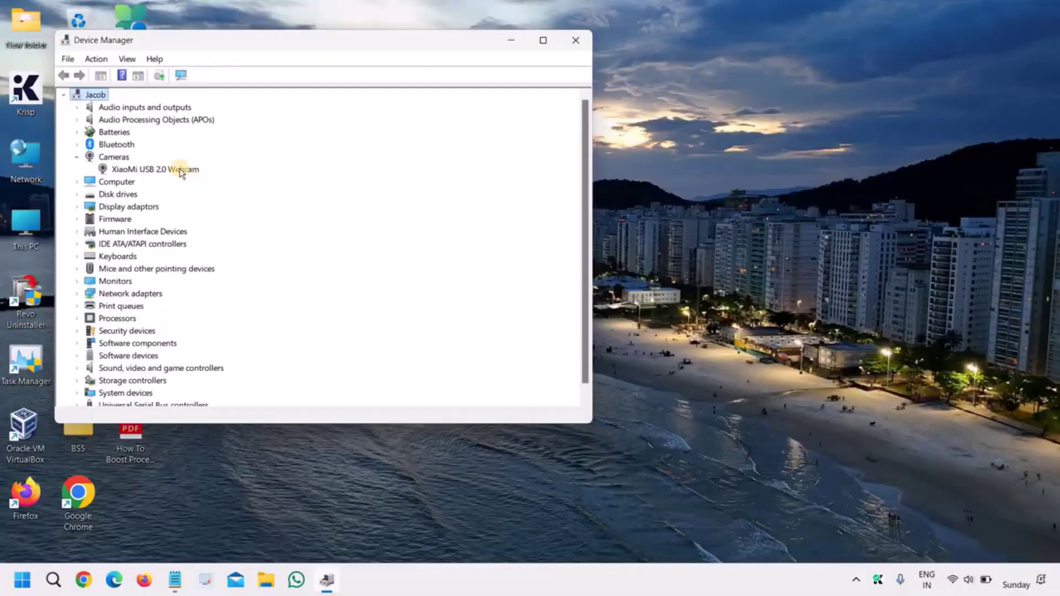
pyautogui.rightClick(240, 182)
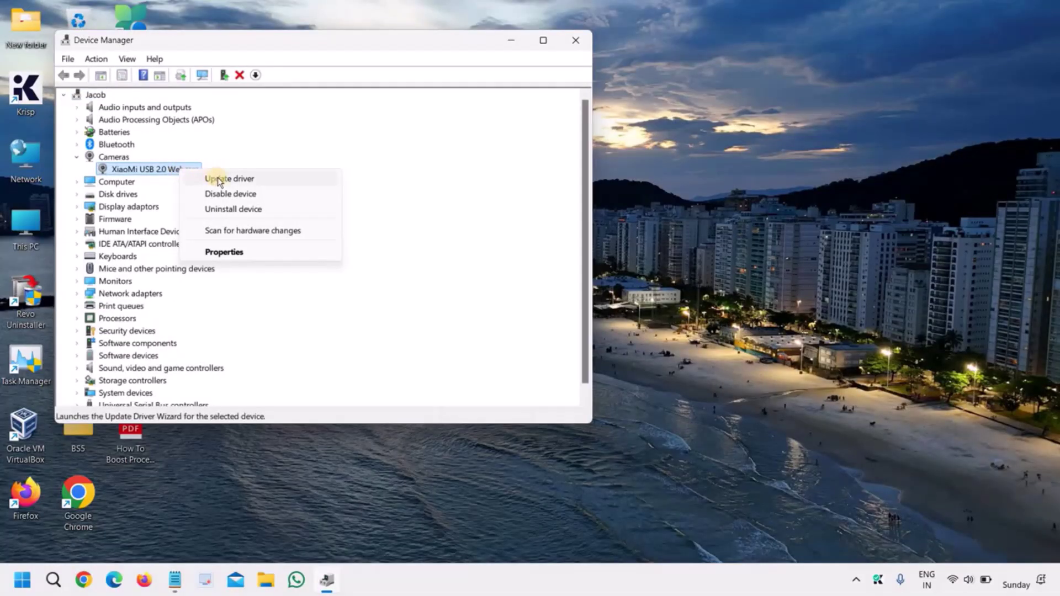
pyautogui.click(220, 181)
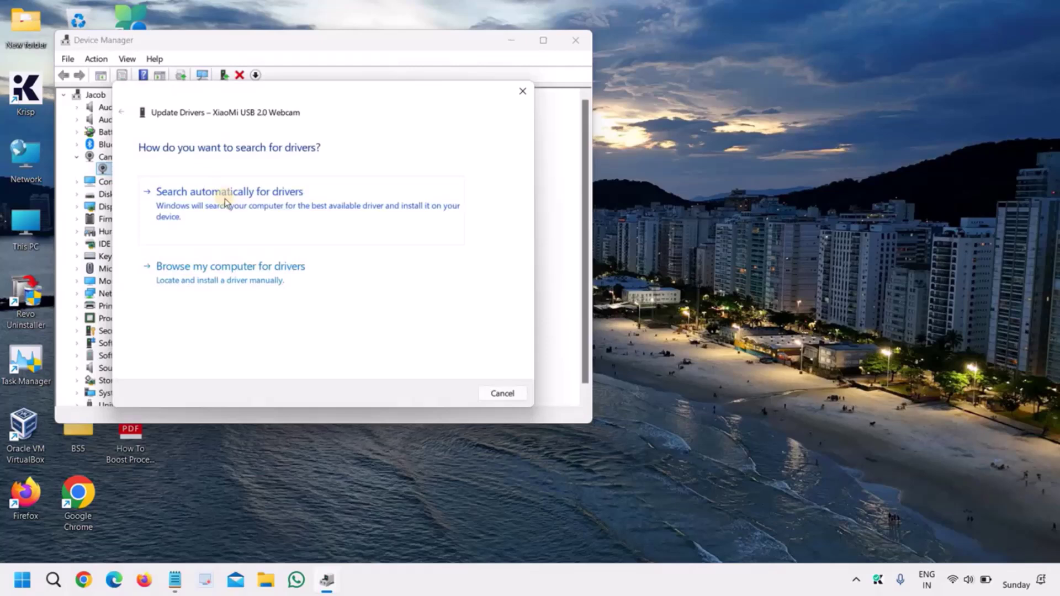
pyautogui.click(224, 193)
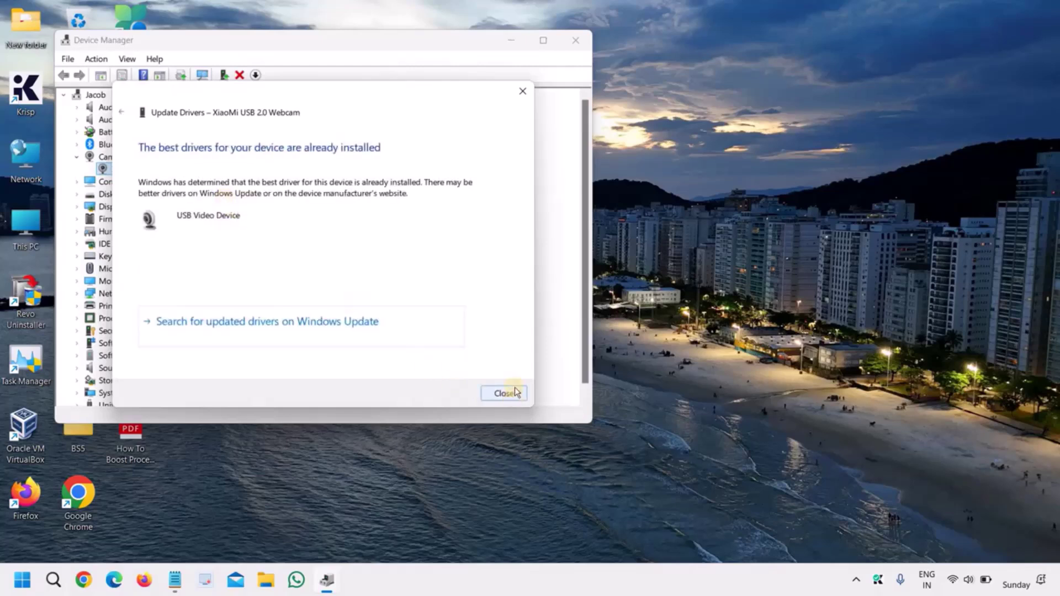
pyautogui.press('Tab')
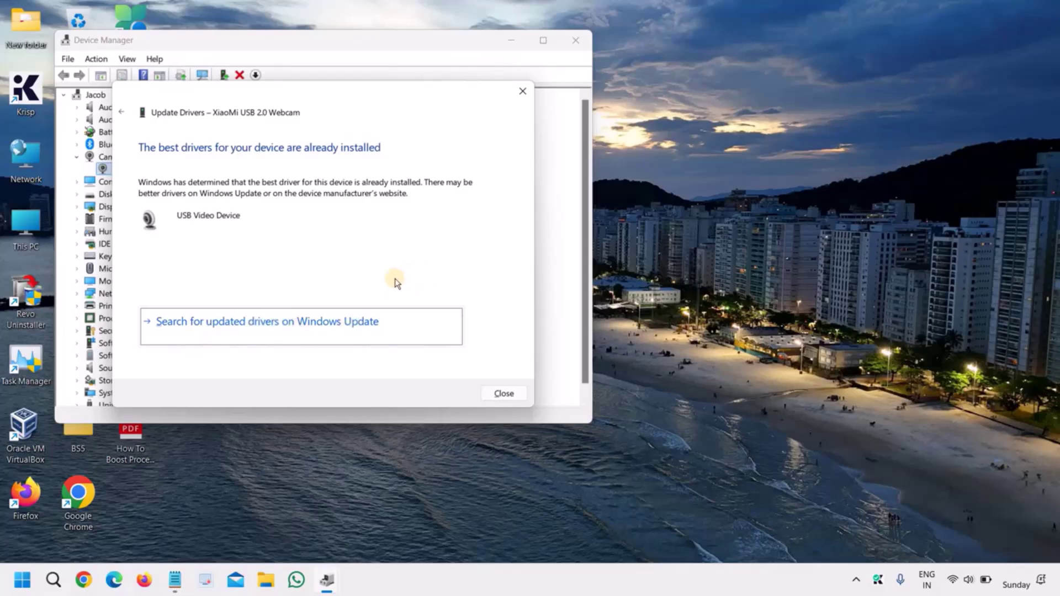
pyautogui.click(503, 394)
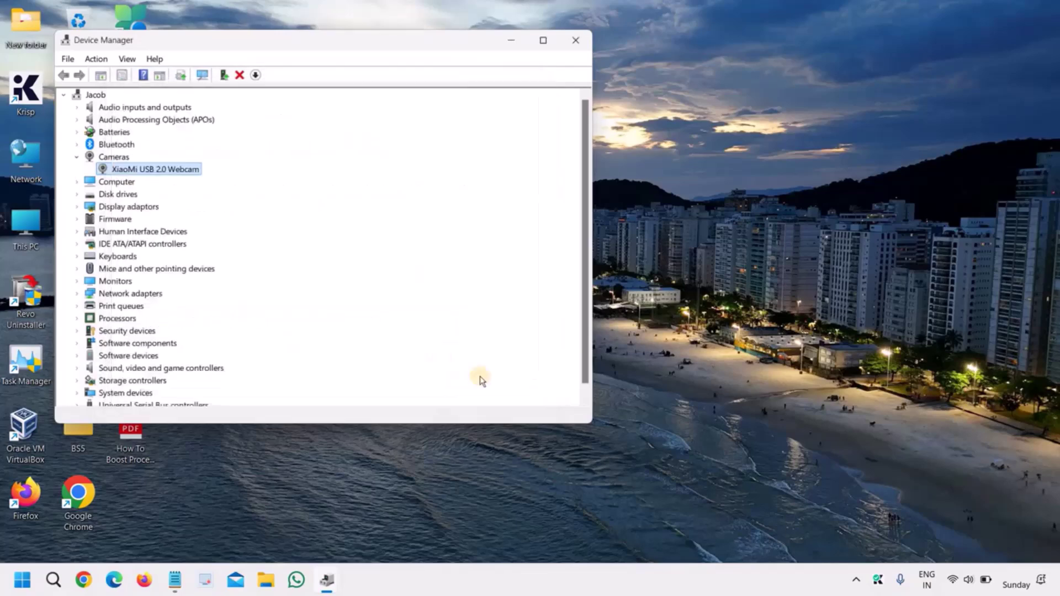
# Try to pick the webcam's driver from the list of available drivers on the computer, cancel the update, and close Device Manager
pyautogui.rightClick(181, 169)
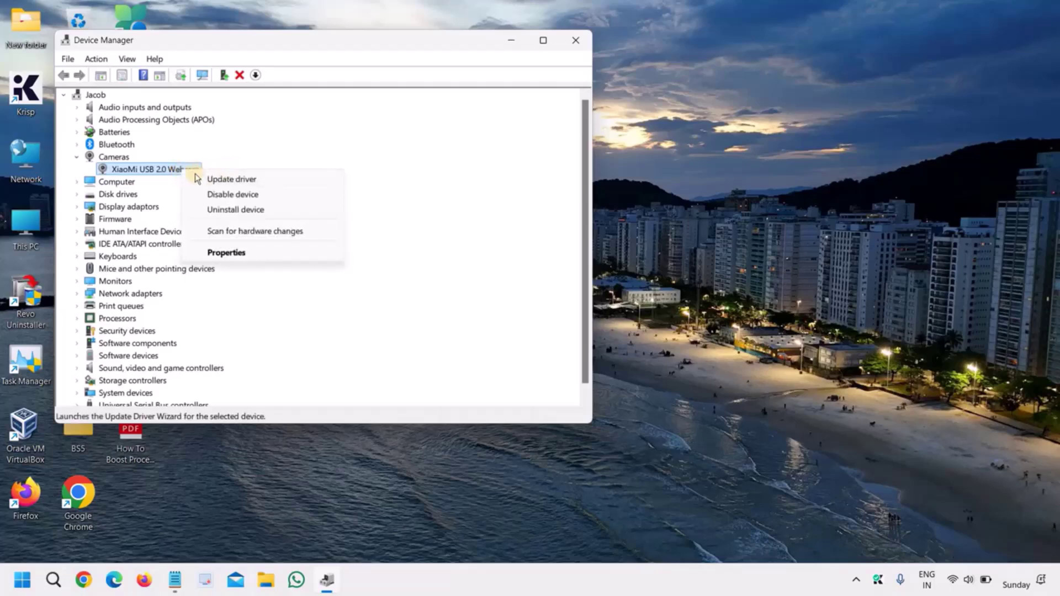
pyautogui.click(235, 182)
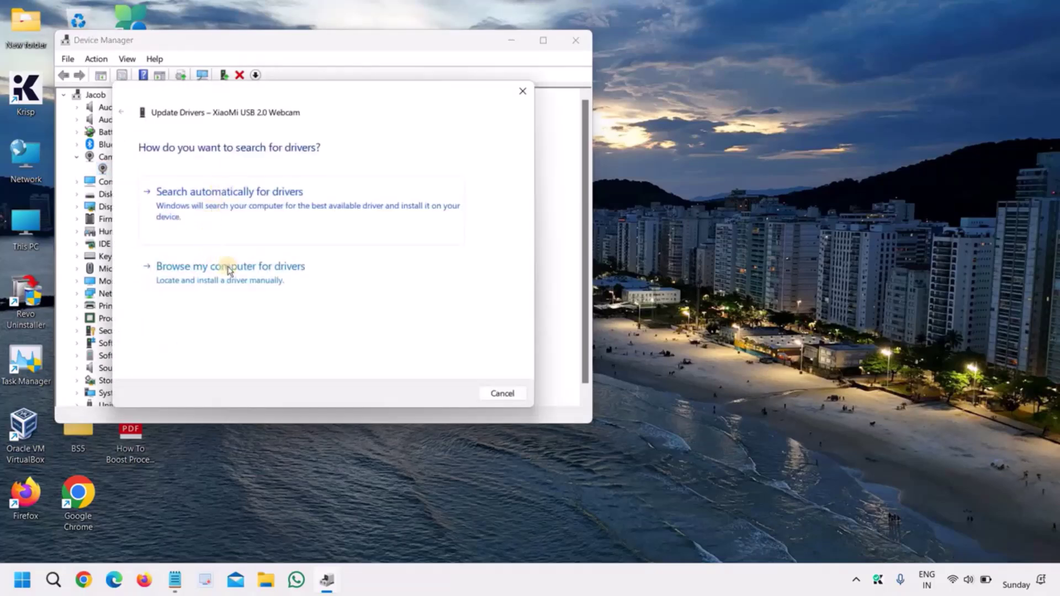
pyautogui.click(264, 279)
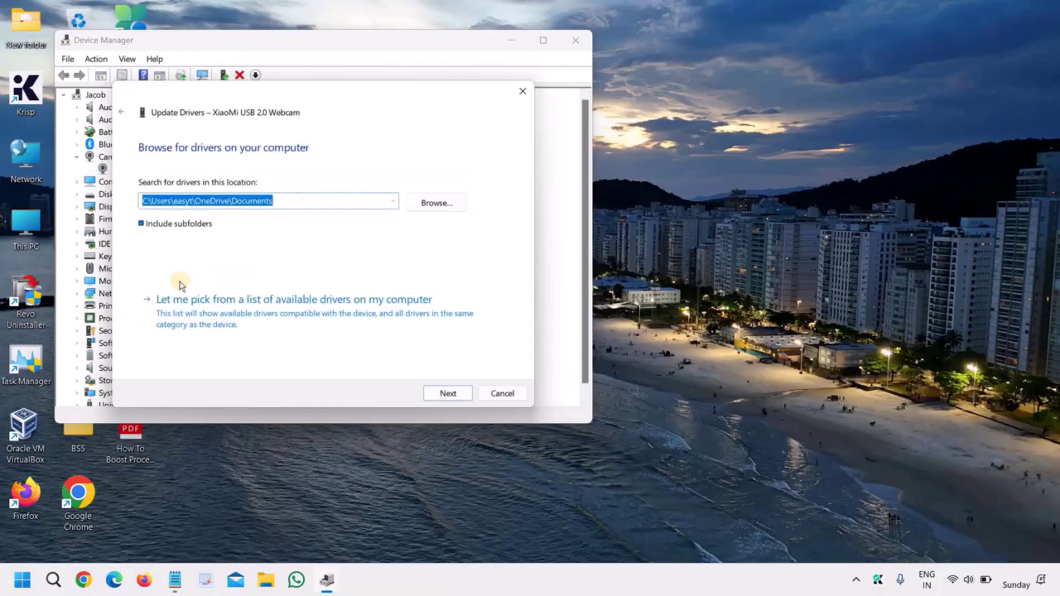
pyautogui.click(280, 310)
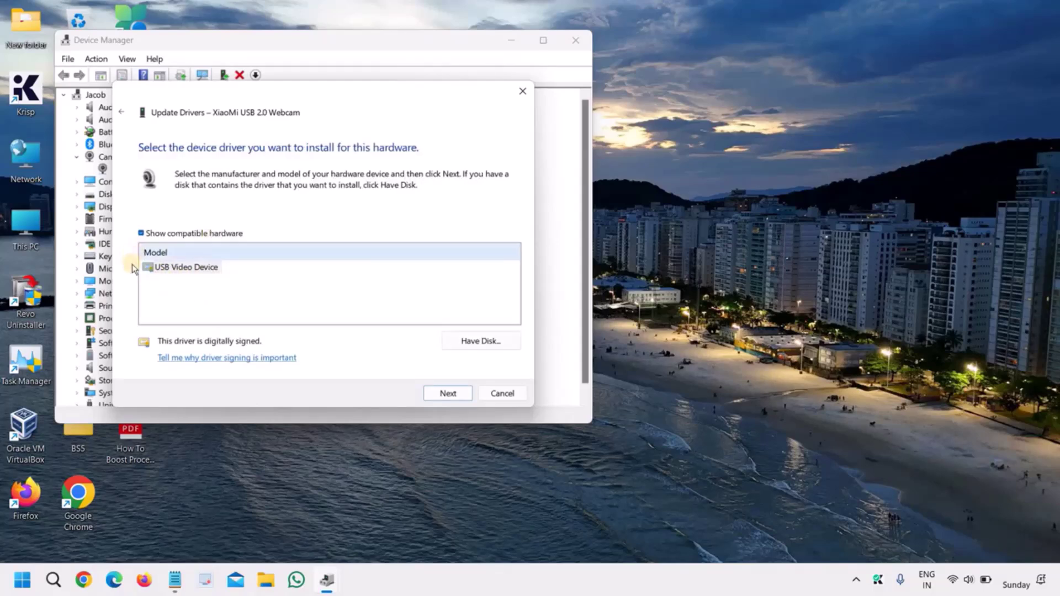
pyautogui.click(172, 278)
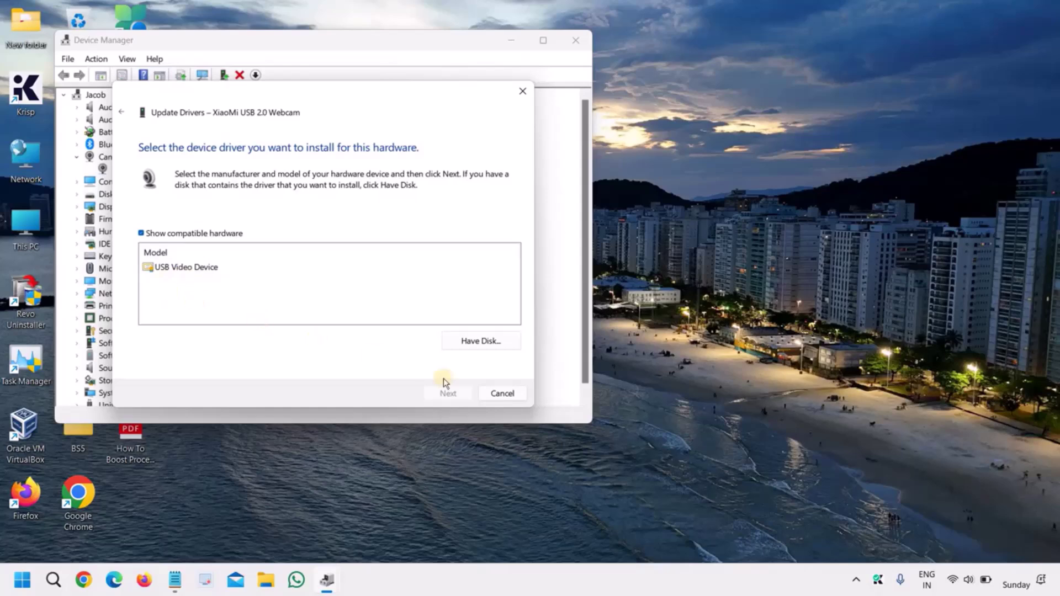
pyautogui.click(501, 393)
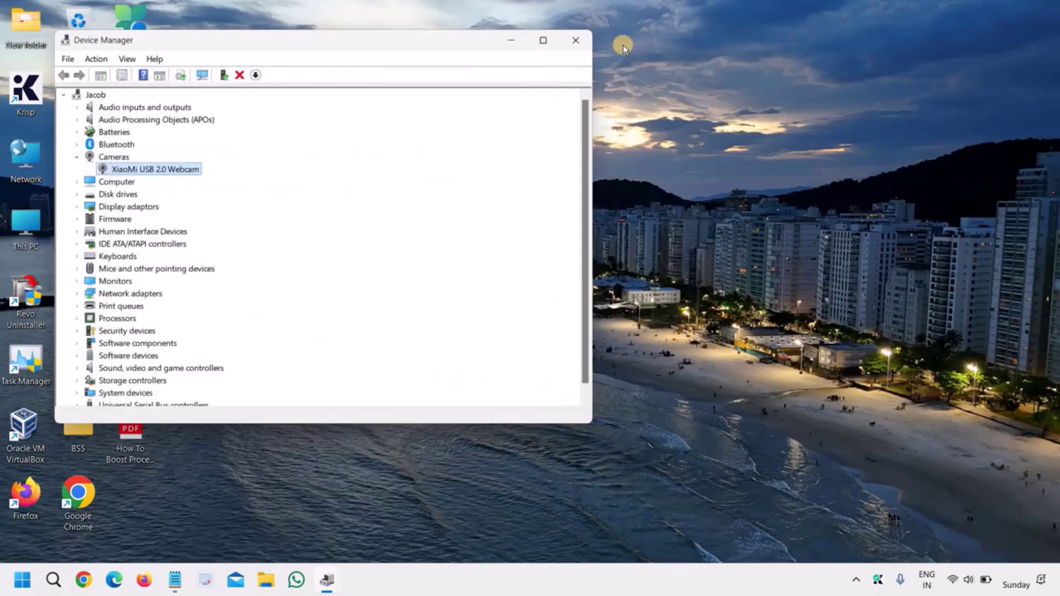
pyautogui.click(577, 40)
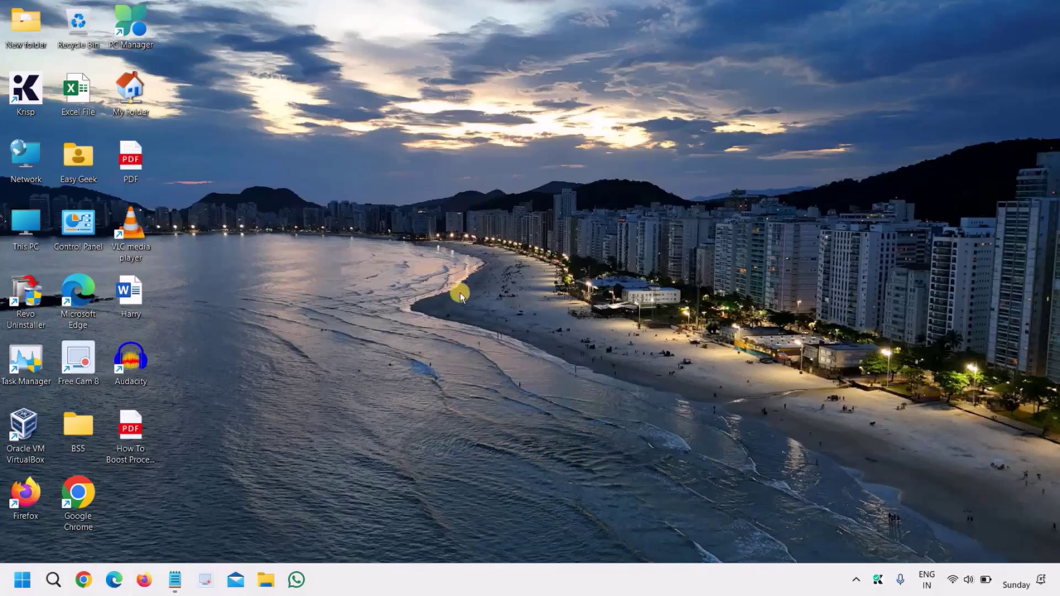
# Find cmd in the Windows search, run Command Prompt as administrator, and move its window toward the middle of the desktop
pyautogui.click(54, 580)
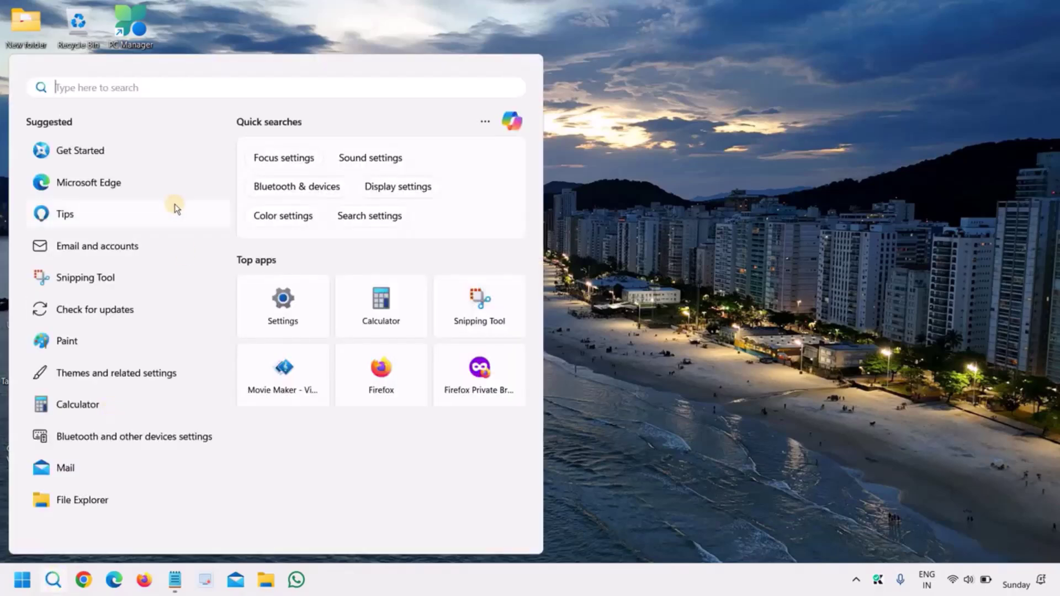
pyautogui.write('cmd')
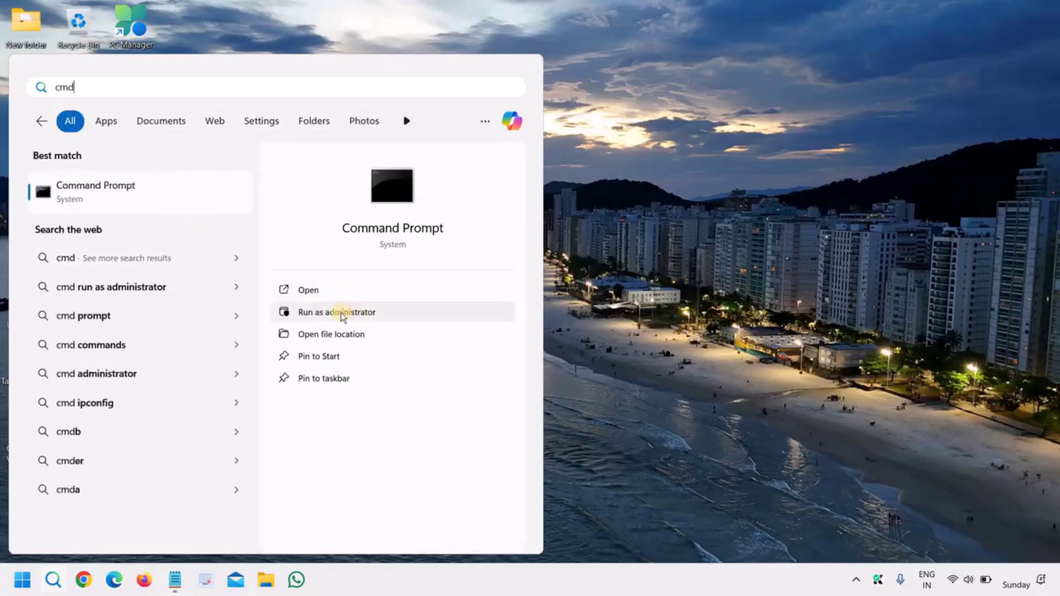
pyautogui.click(340, 312)
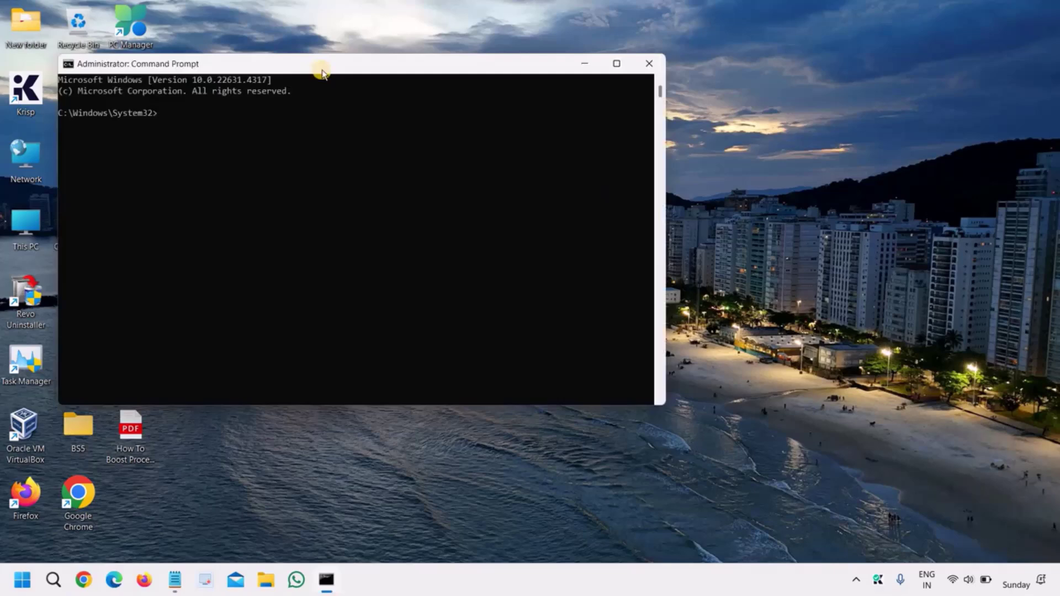
pyautogui.moveTo(322, 70); pyautogui.dragTo(500, 128)
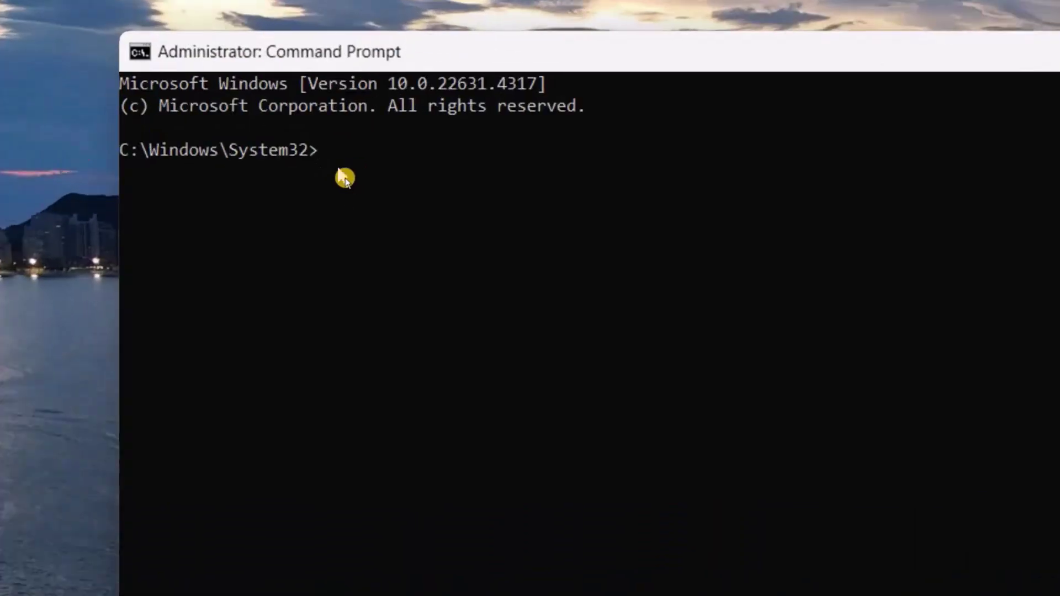
# Try to start a system file scan with the command sfc /sccannow and look through its output
pyautogui.write('sfc /sccannow')
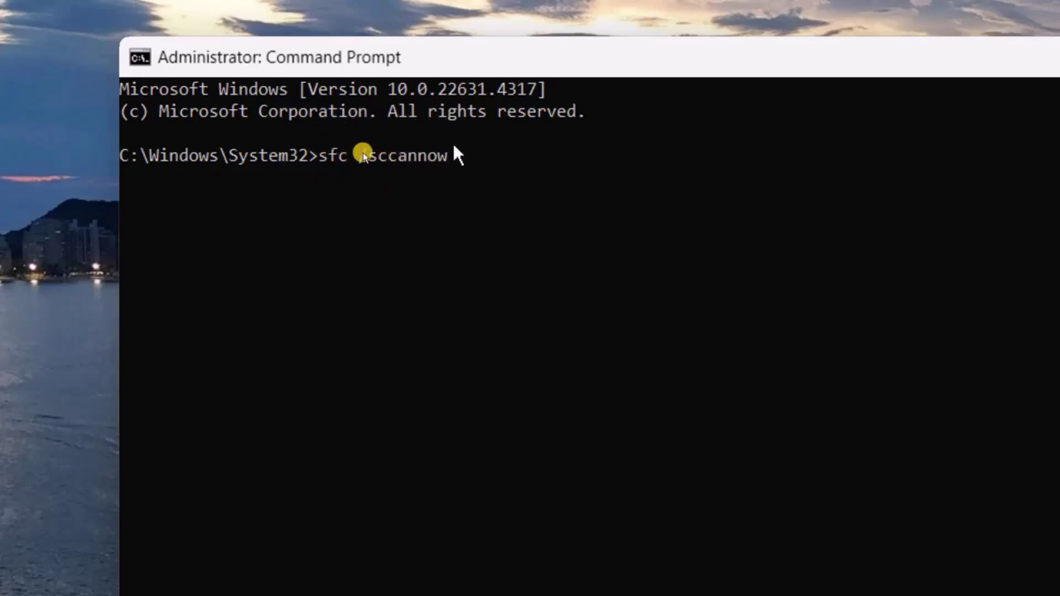
pyautogui.press('Return')
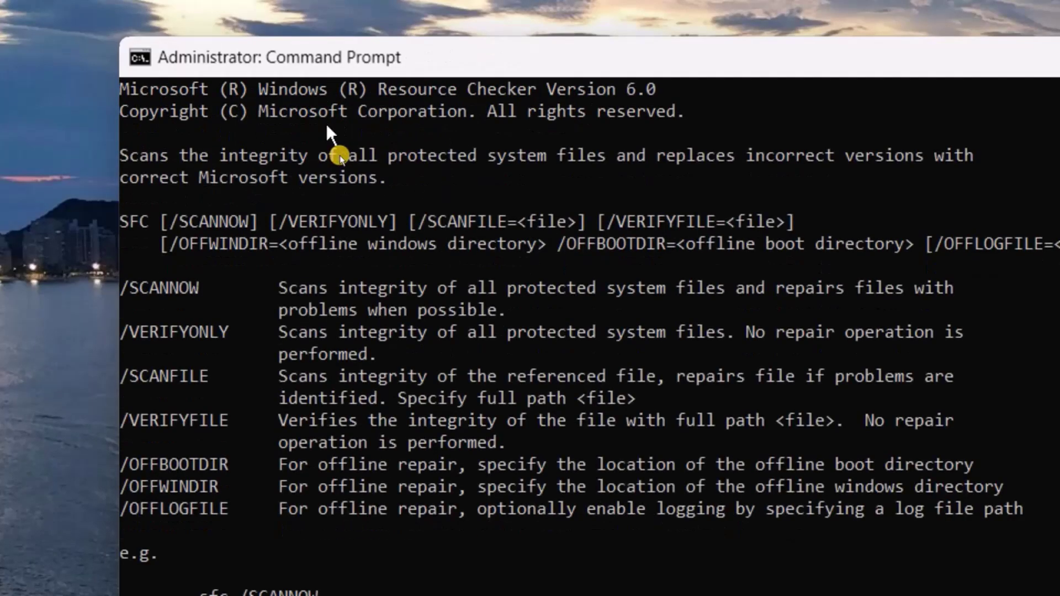
pyautogui.scroll(-4, 343, 166)
pyautogui.scroll(-2, 349, 376)
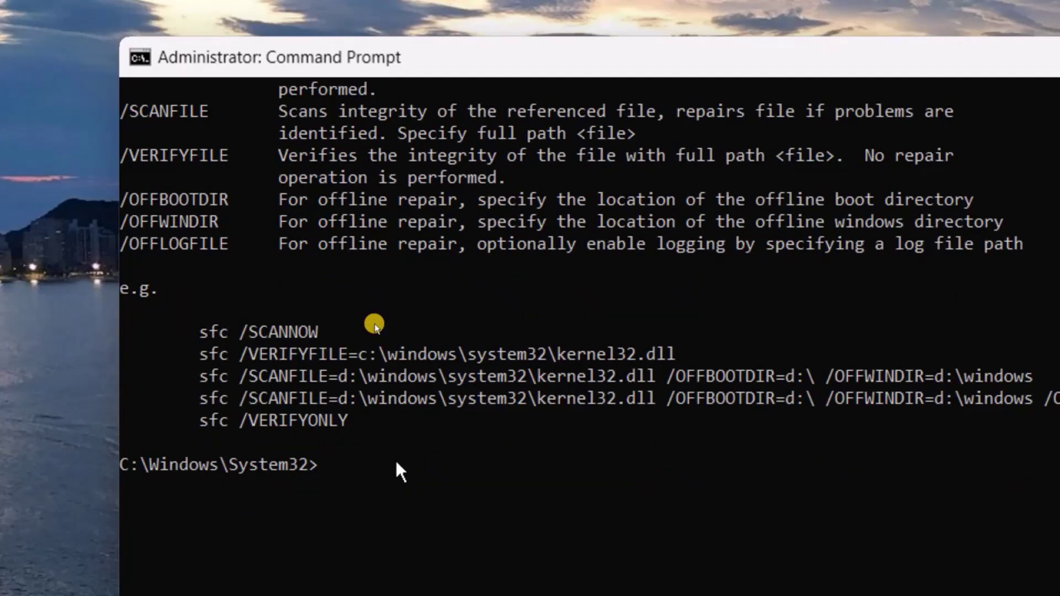
# Correct the previous command to sfc /scannow, run the system file scan, and minimize the Command Prompt window
pyautogui.press('Up')
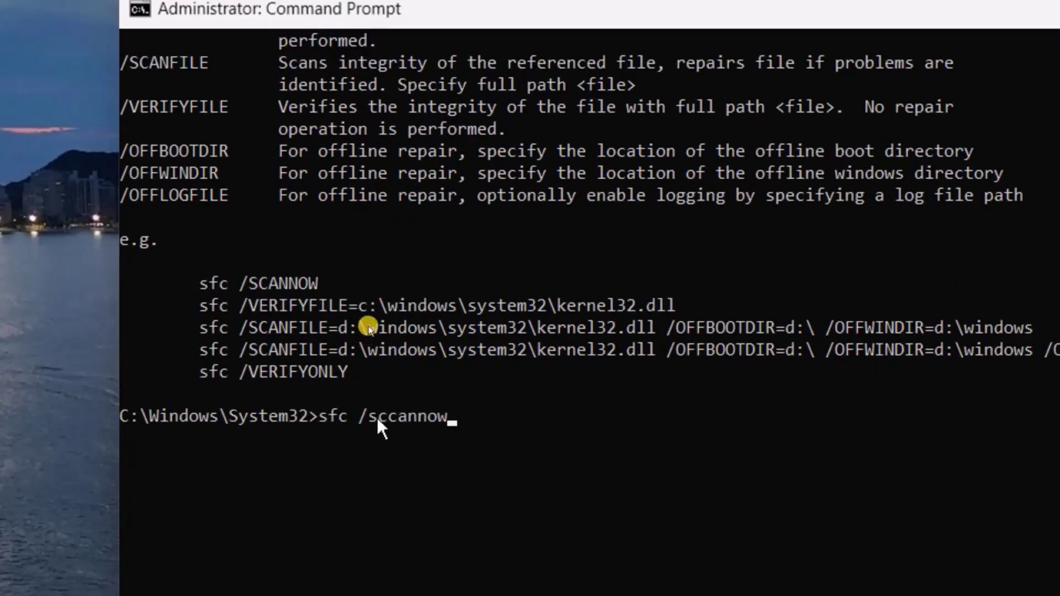
pyautogui.press('BackSpace')
pyautogui.press('BackSpace')
pyautogui.press('BackSpace')
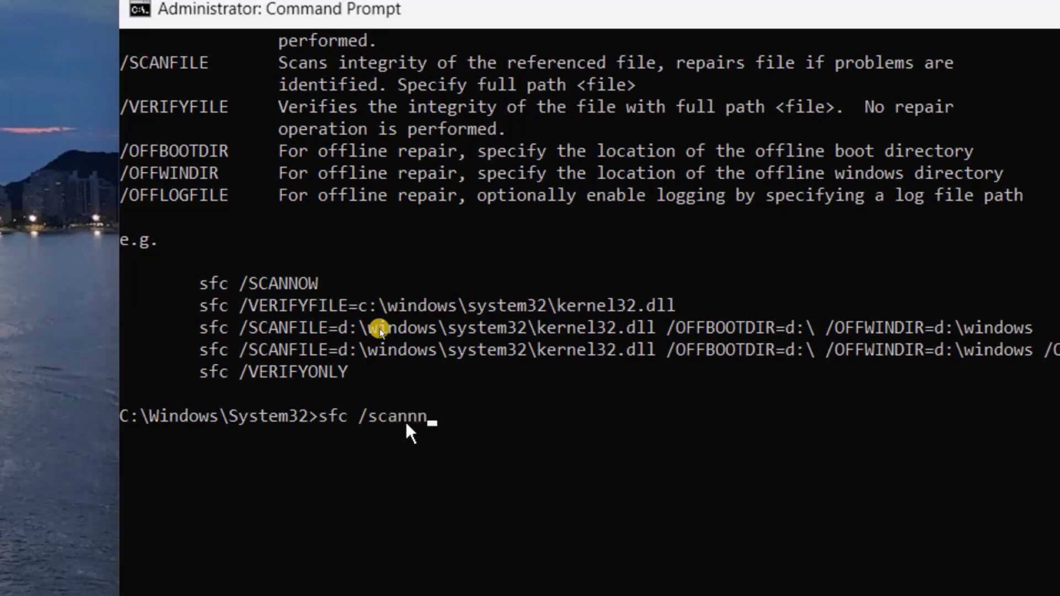
pyautogui.write('ow')
pyautogui.press('Left')
pyautogui.press('Left')
pyautogui.press('BackSpace')
pyautogui.press('Return')
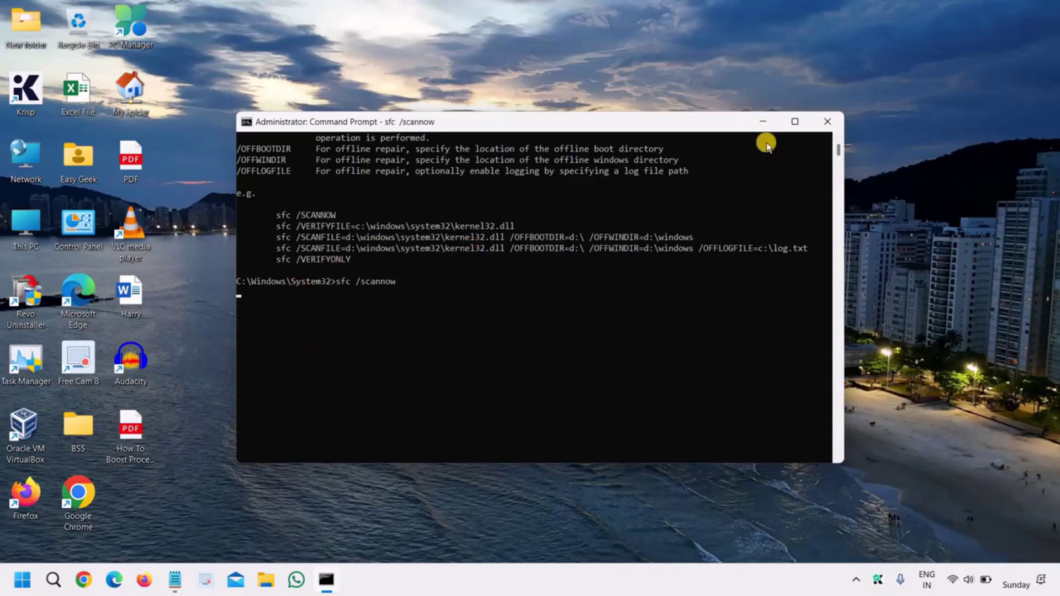
pyautogui.click(766, 122)
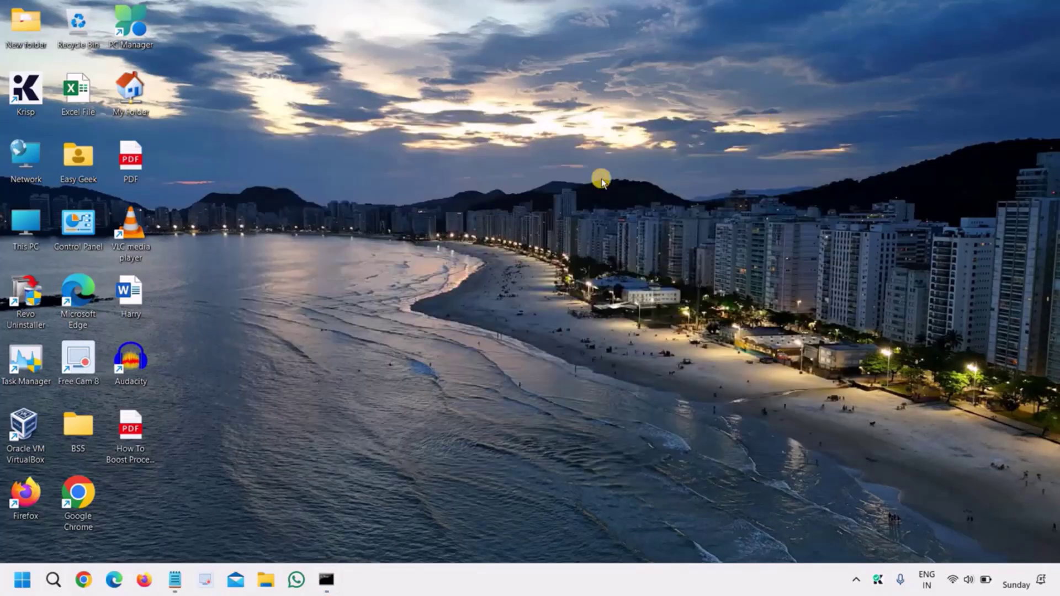